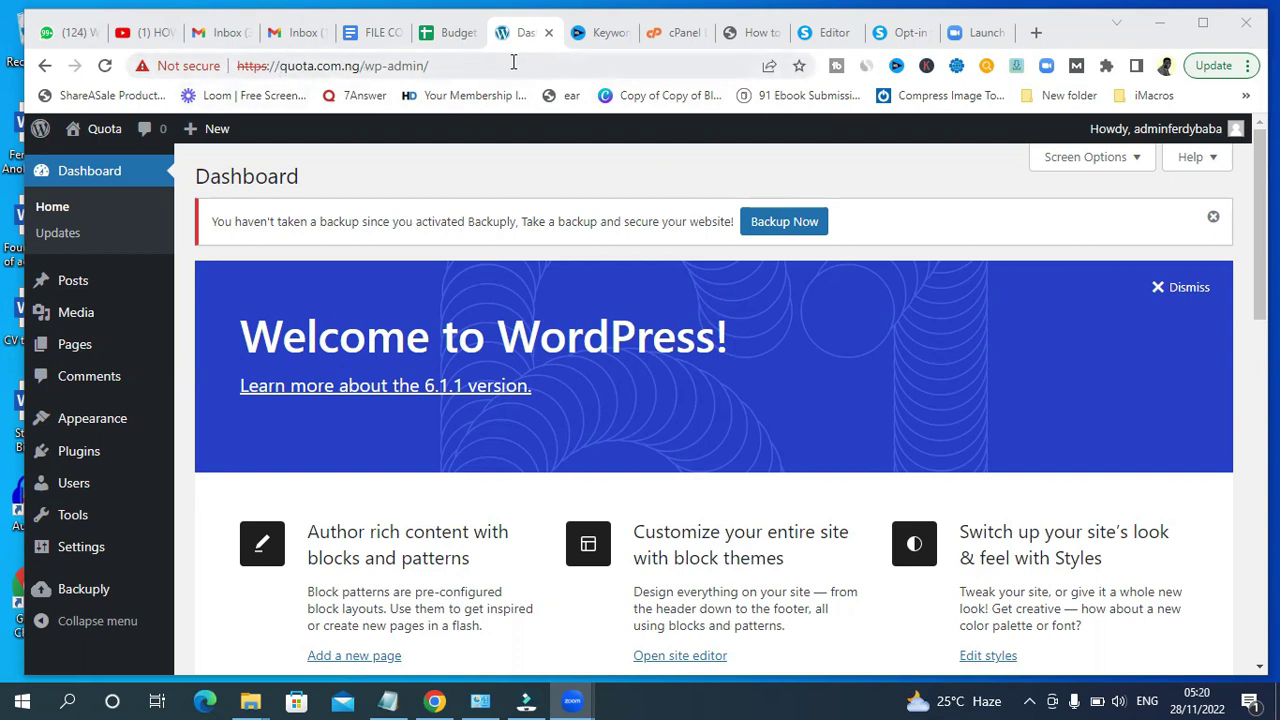
Go from the WordPress dashboard to the Quota blog's public front page via Visit Site.
left_click(978, 33)
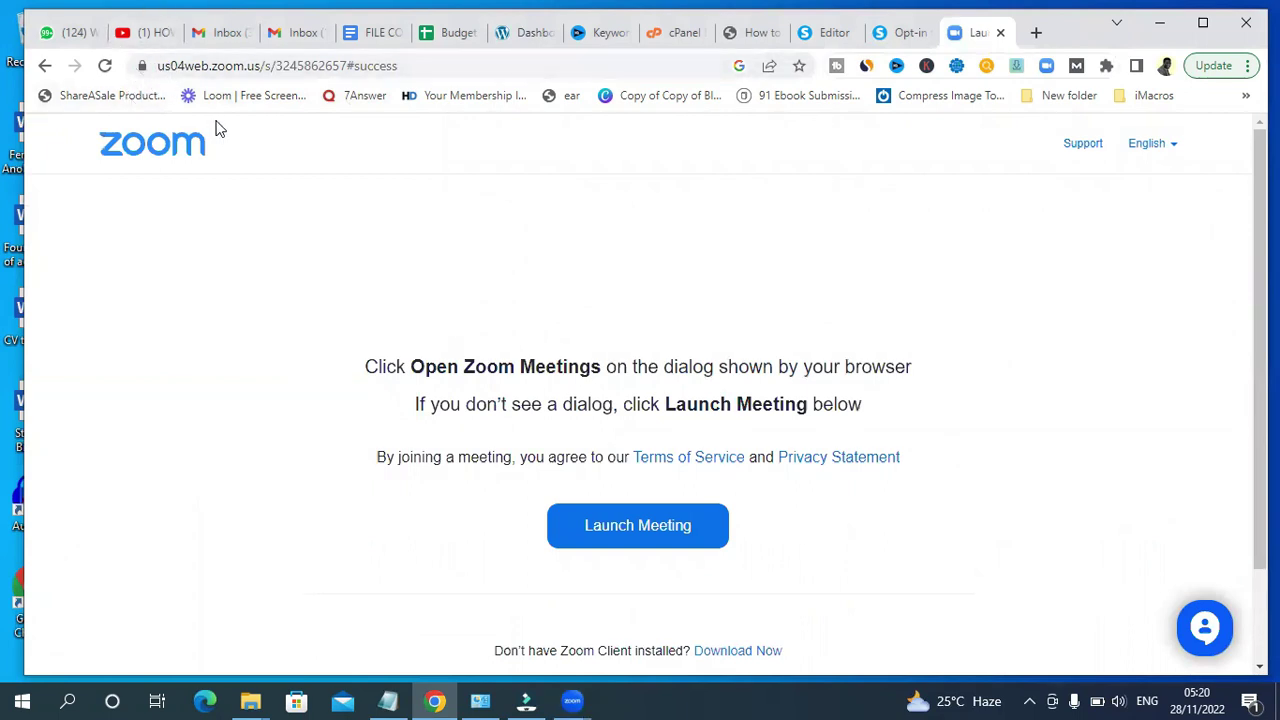
left_click(520, 33)
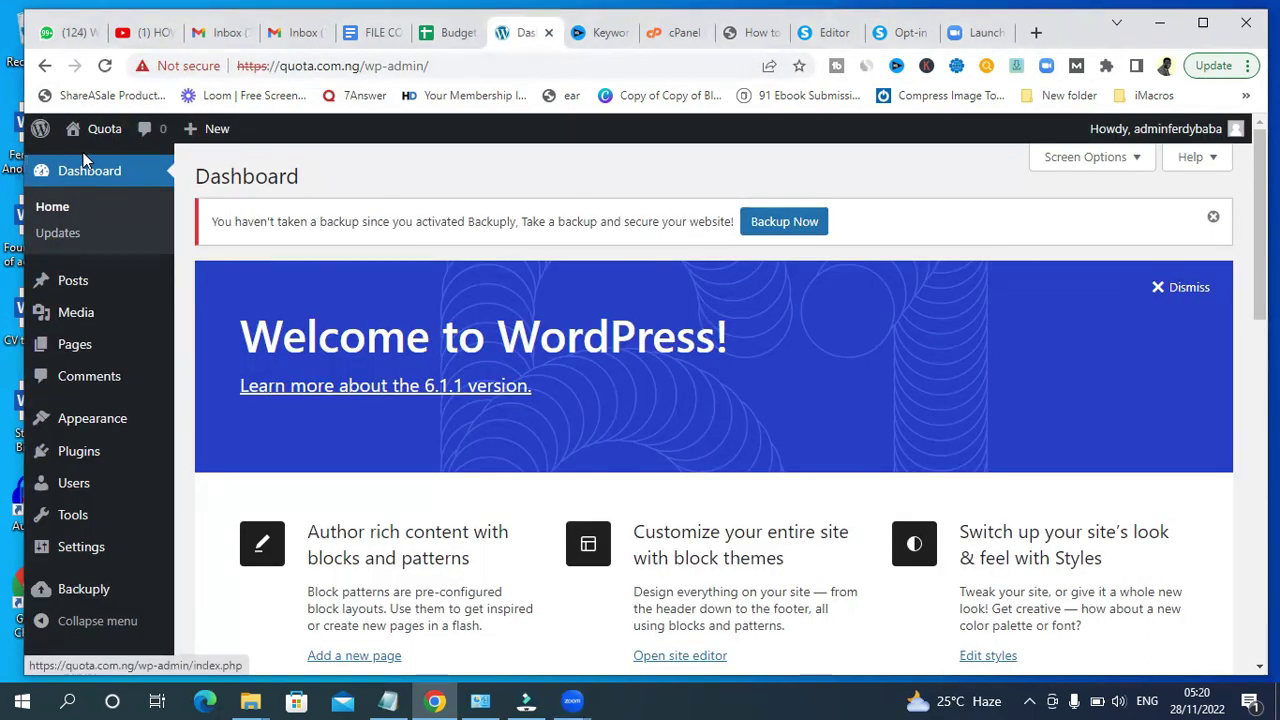
mouse_move(95, 128)
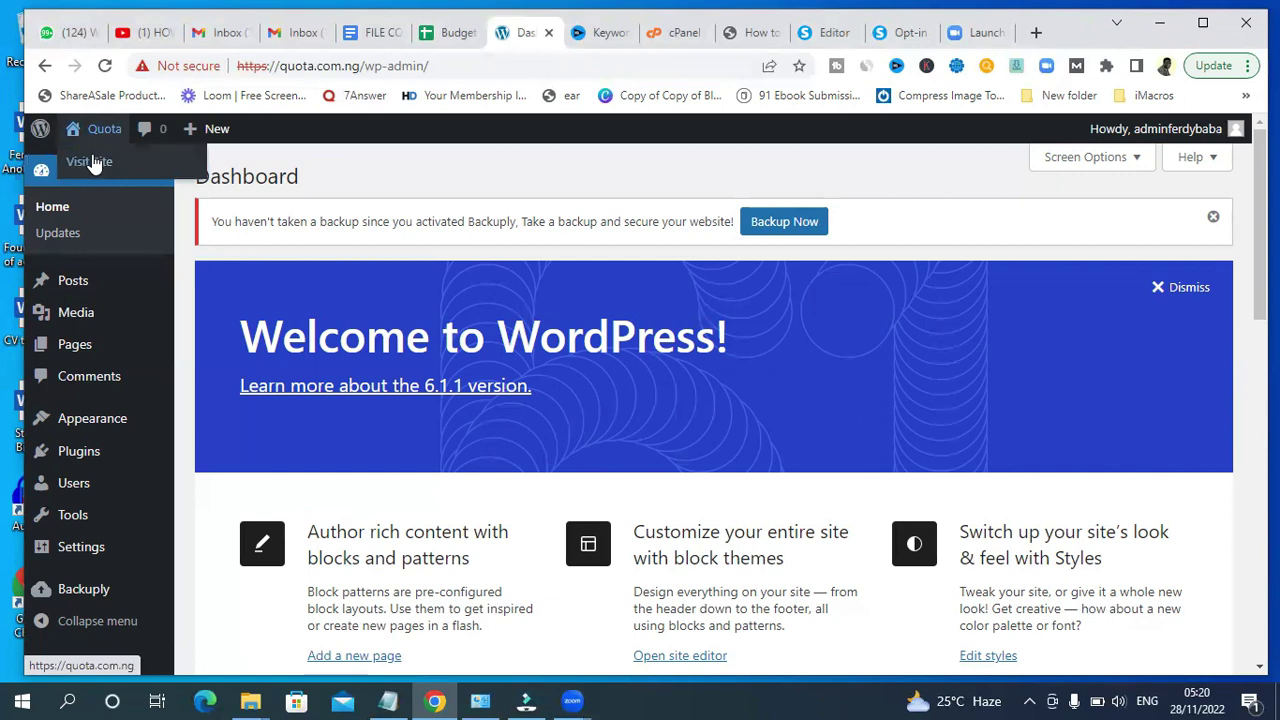
left_click(90, 162)
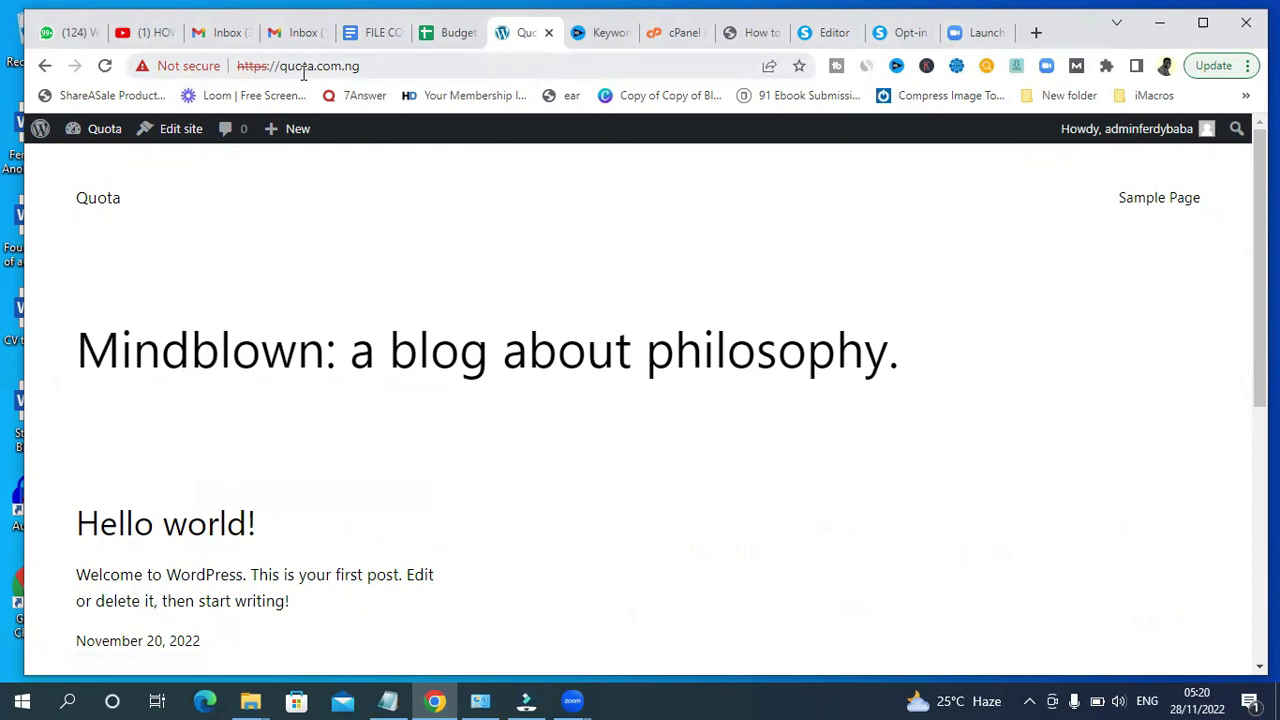
Log in to the hosting account's cPanel with its username and password.
left_click(671, 34)
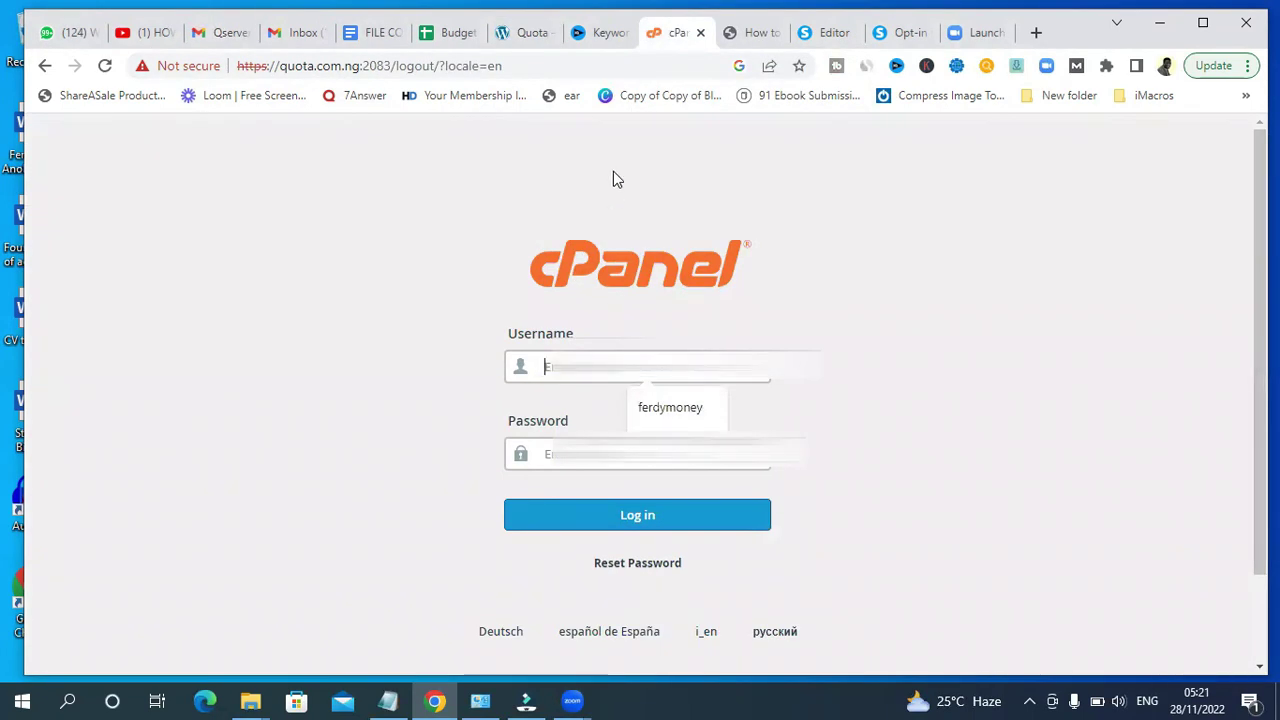
type("q")
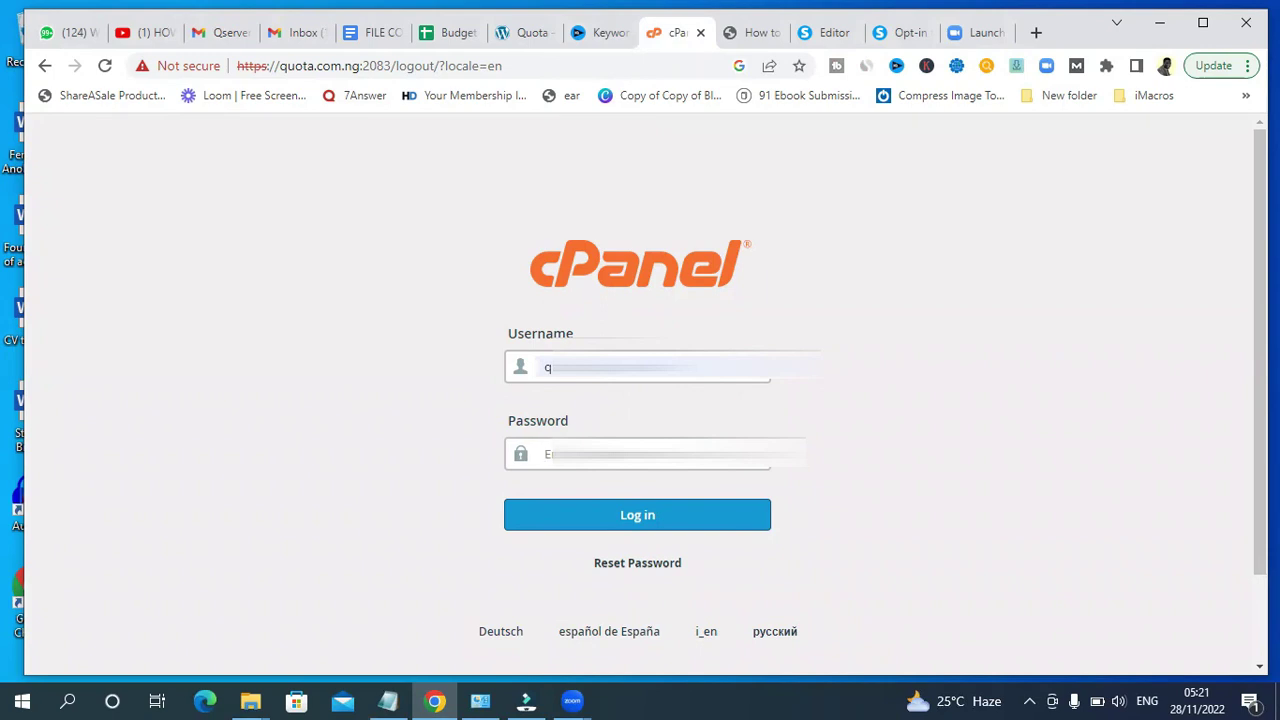
left_click(623, 520)
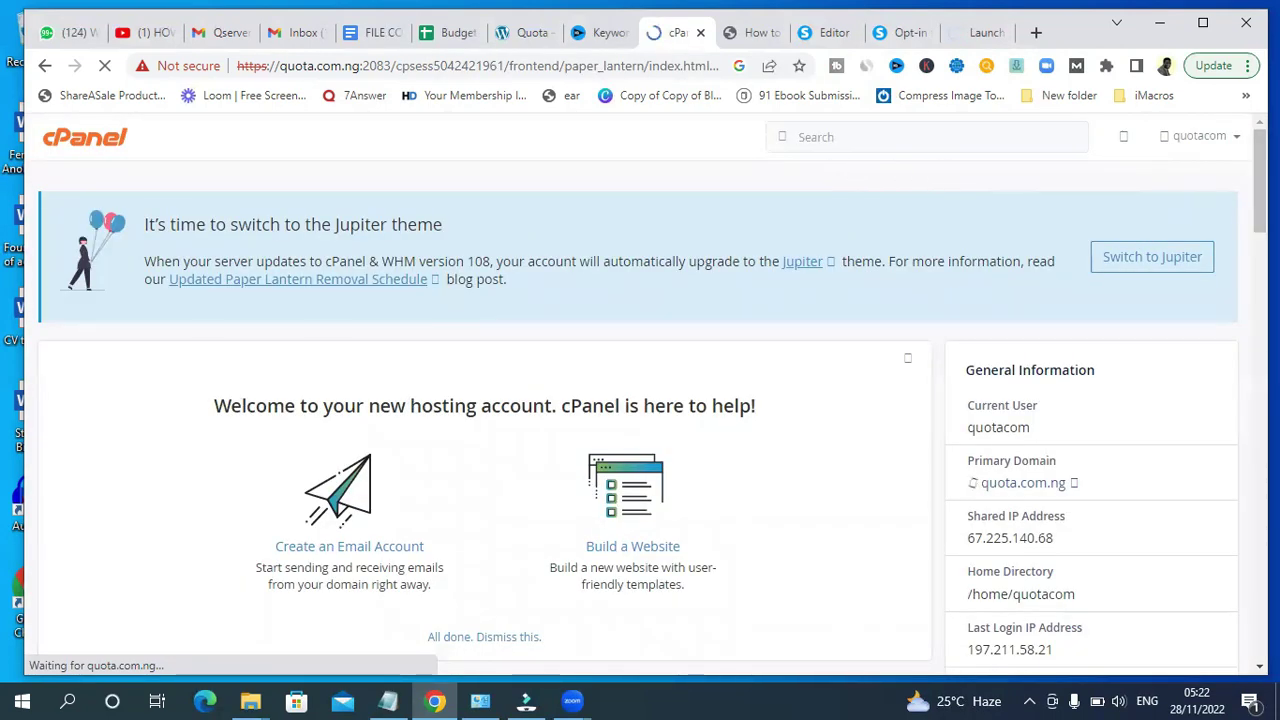
Search the cPanel dashboard for 'let' to find the Lets Encrypt™ SSL tool.
scroll(640, 400, "down", 8)
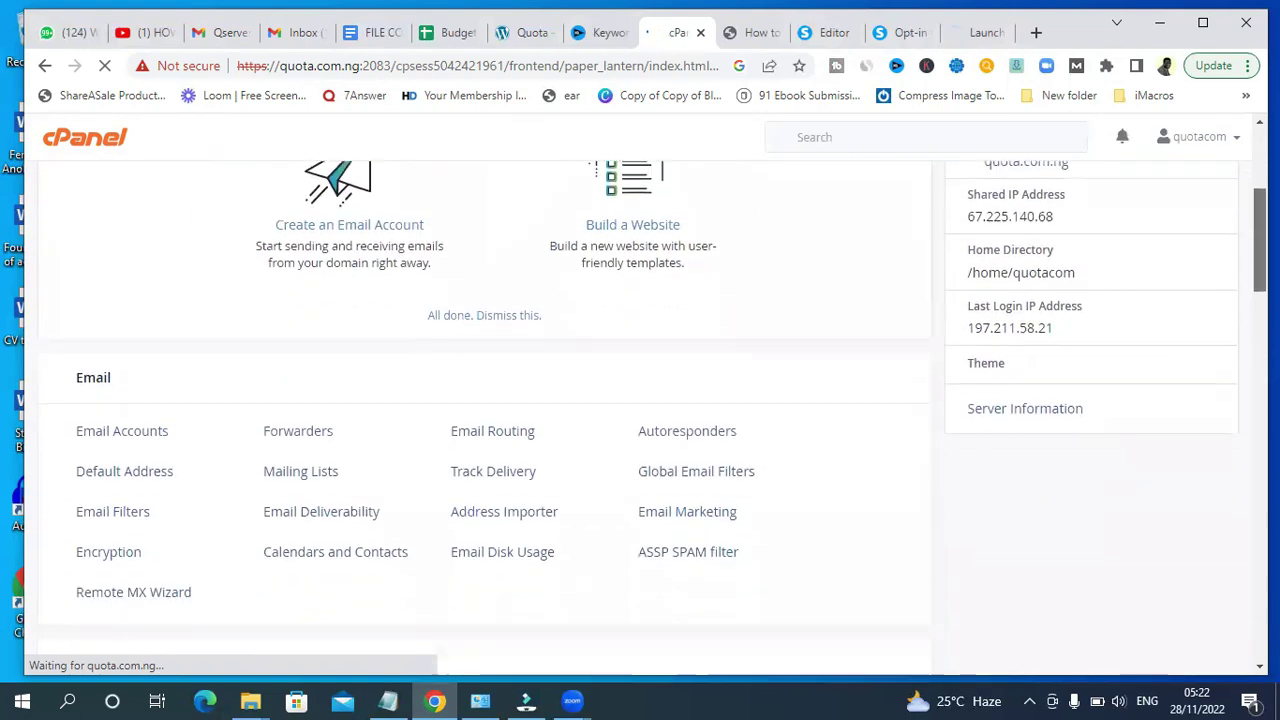
scroll(640, 400, "down", 5)
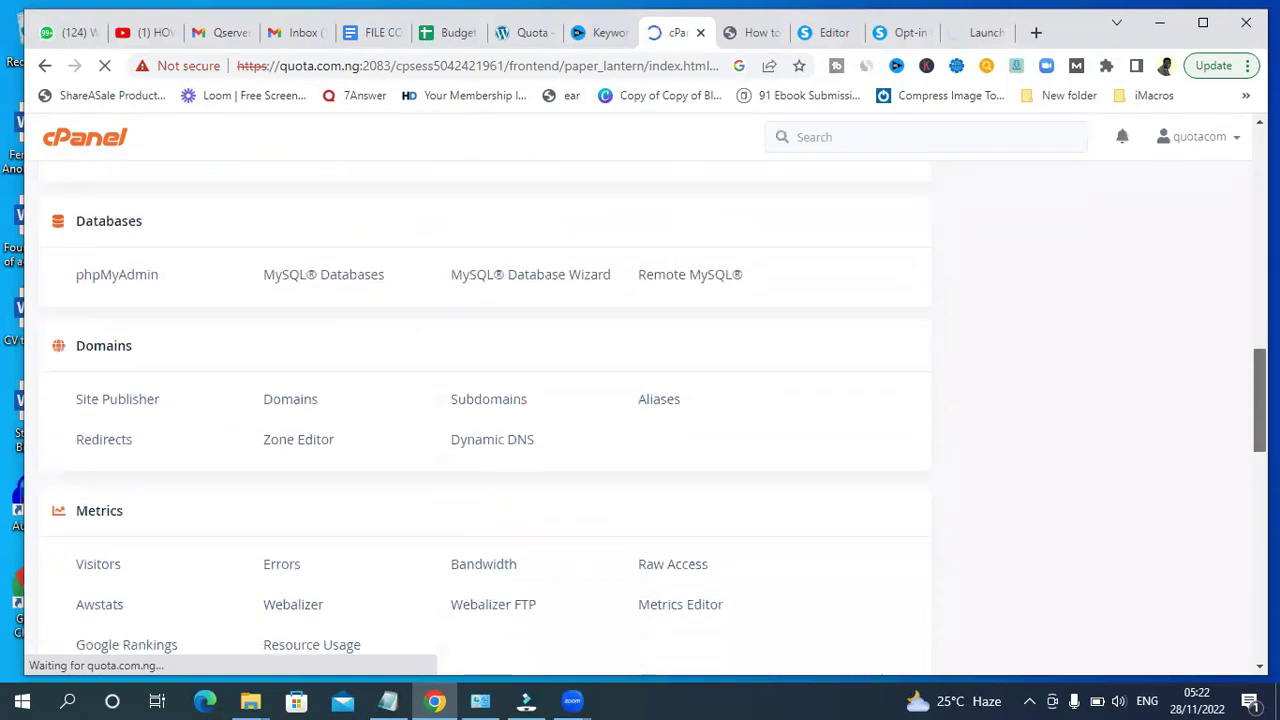
scroll(640, 400, "down", 4)
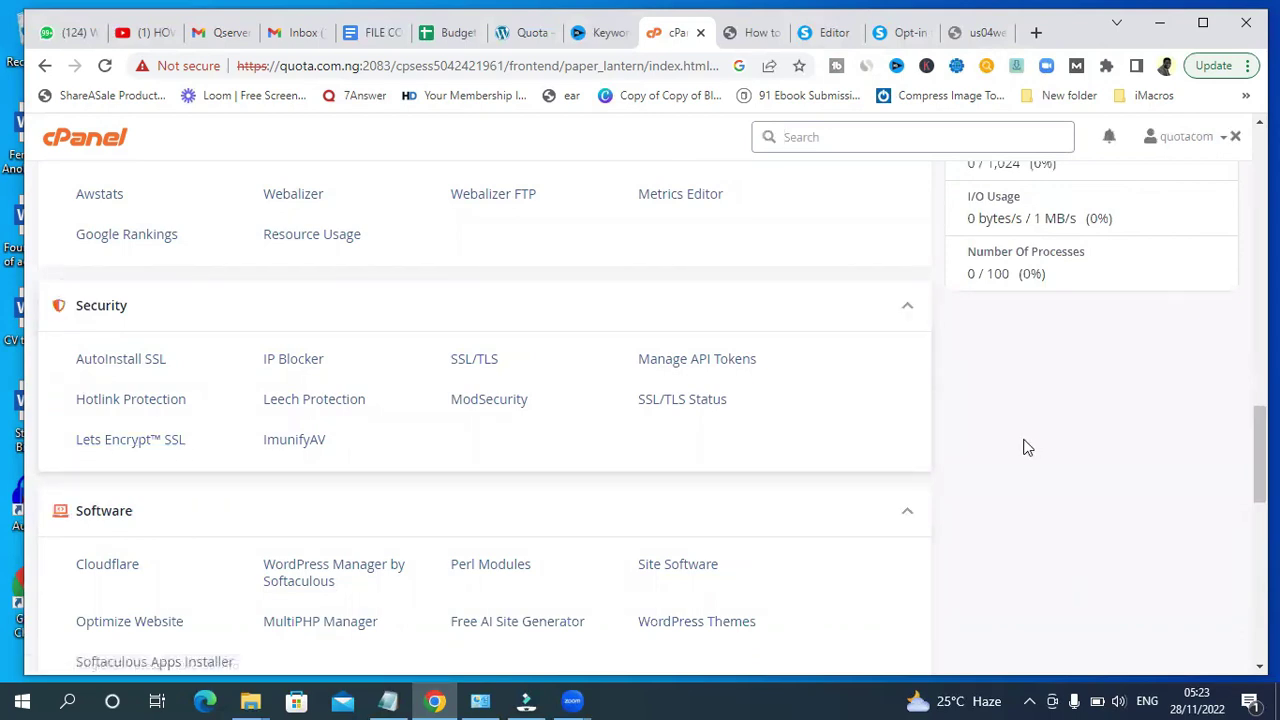
left_click_drag(1260, 454, 1260, 178)
left_click(826, 143)
type("let")
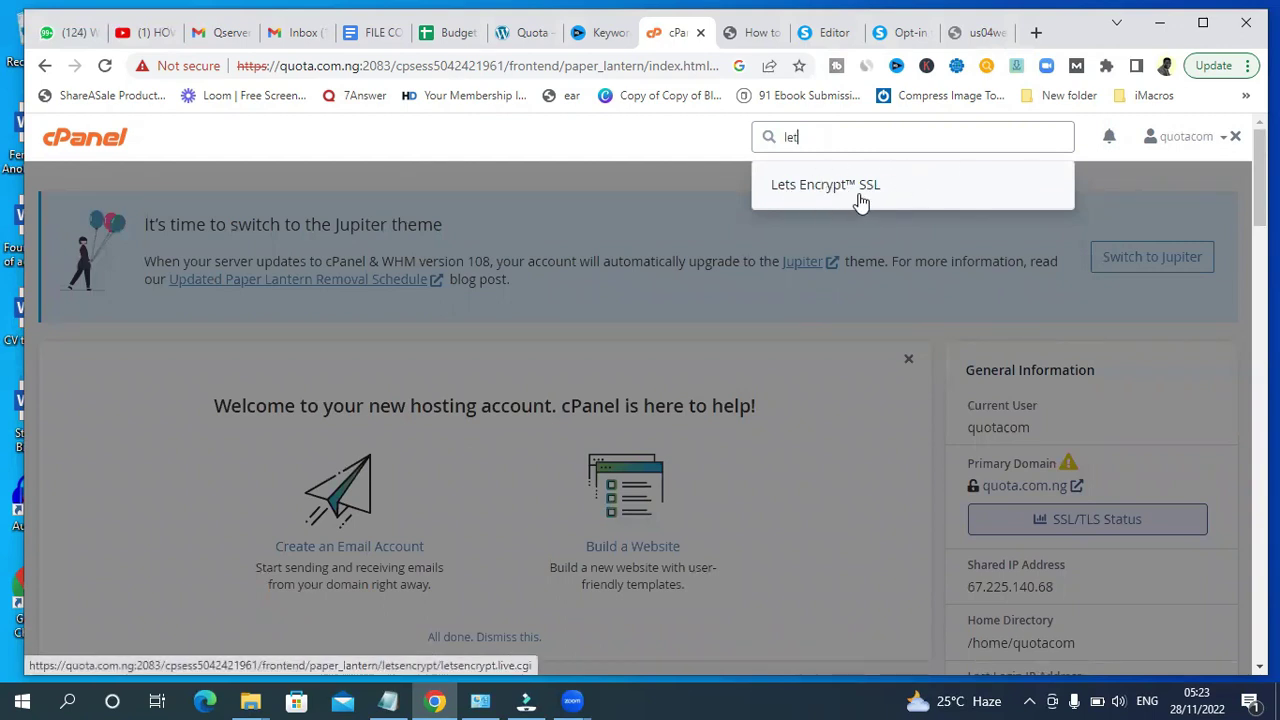
Start a Let's Encrypt certificate for quota.com.ng with mail and www aliases, http-01 validation.
left_click(858, 199)
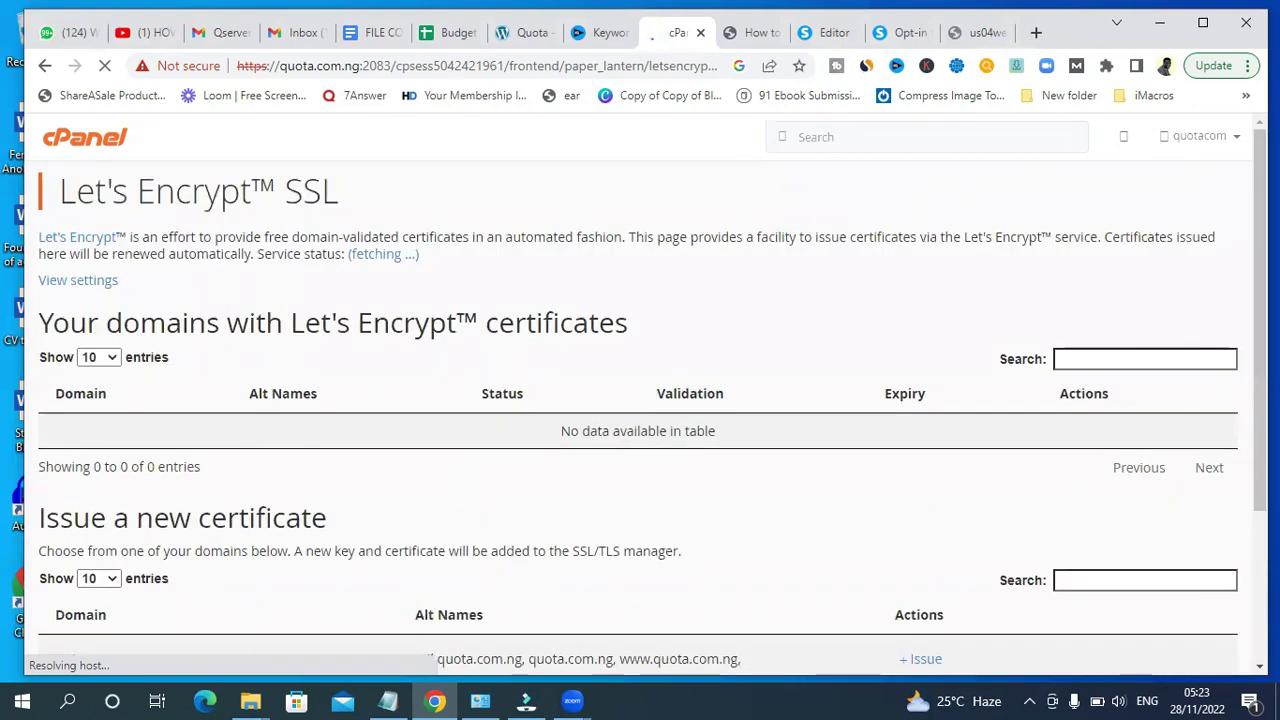
scroll(652, 400, "down", 2)
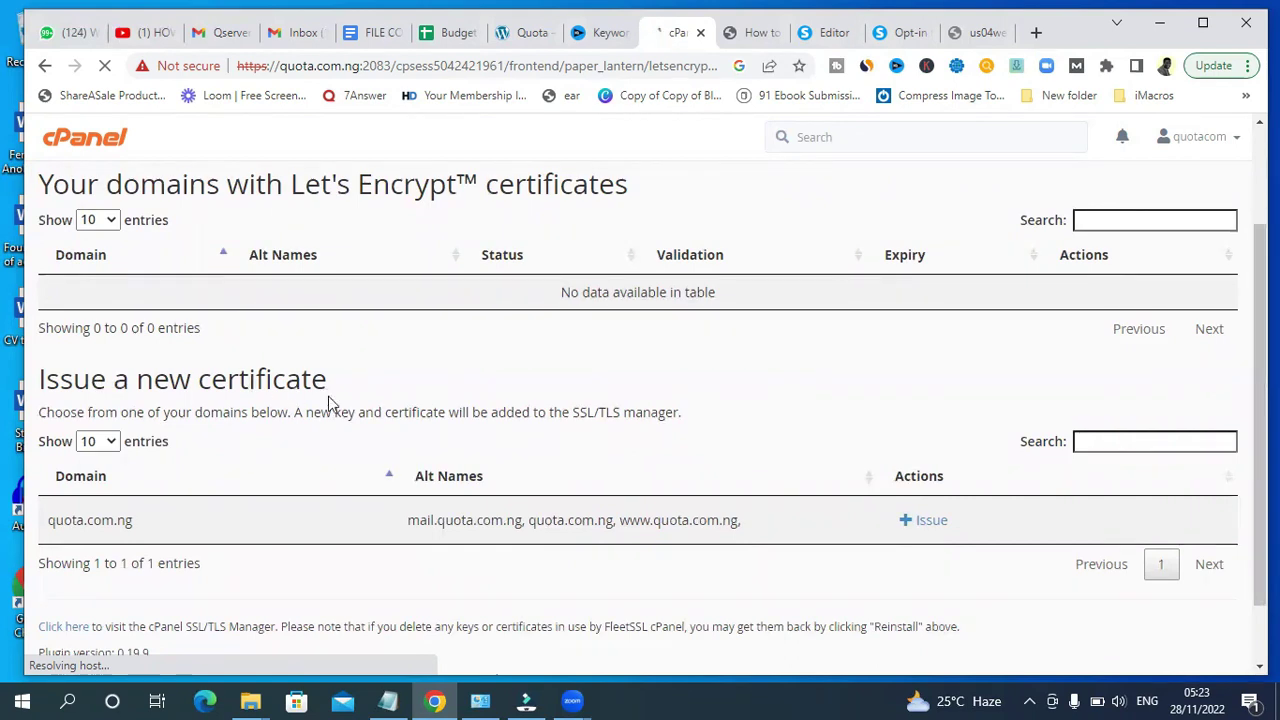
left_click(921, 522)
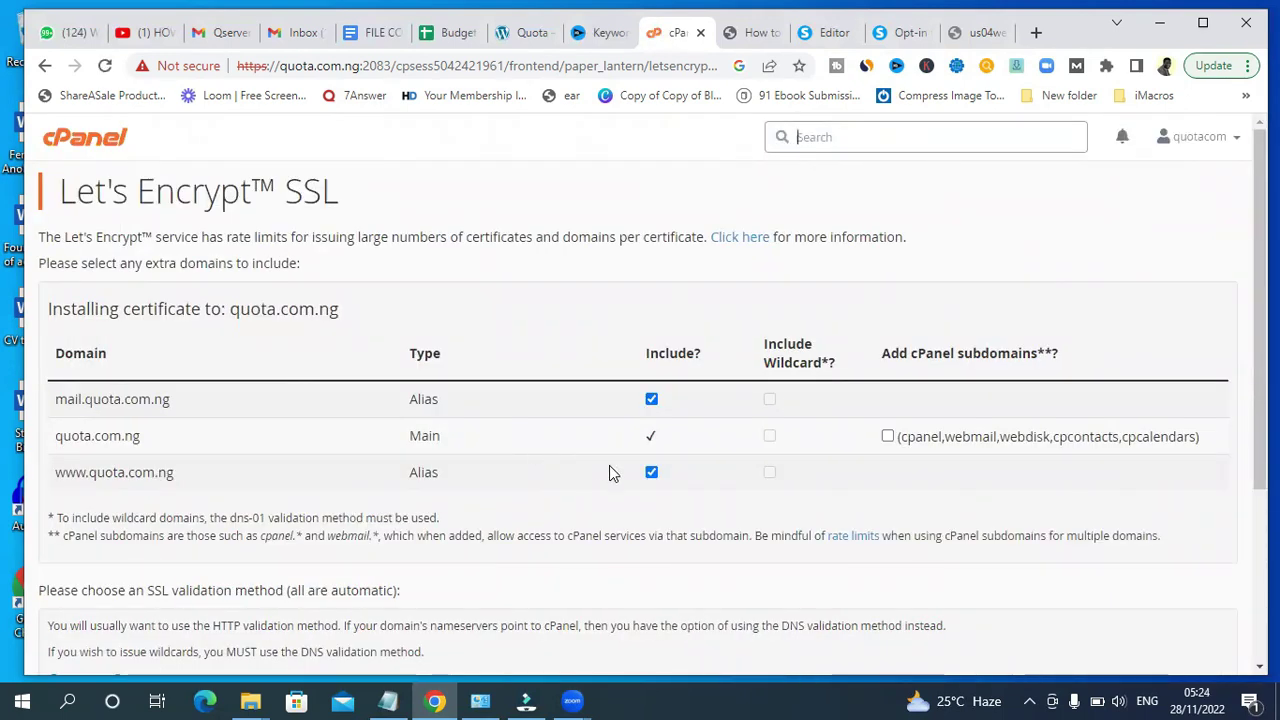
left_click_drag(1259, 310, 1259, 464)
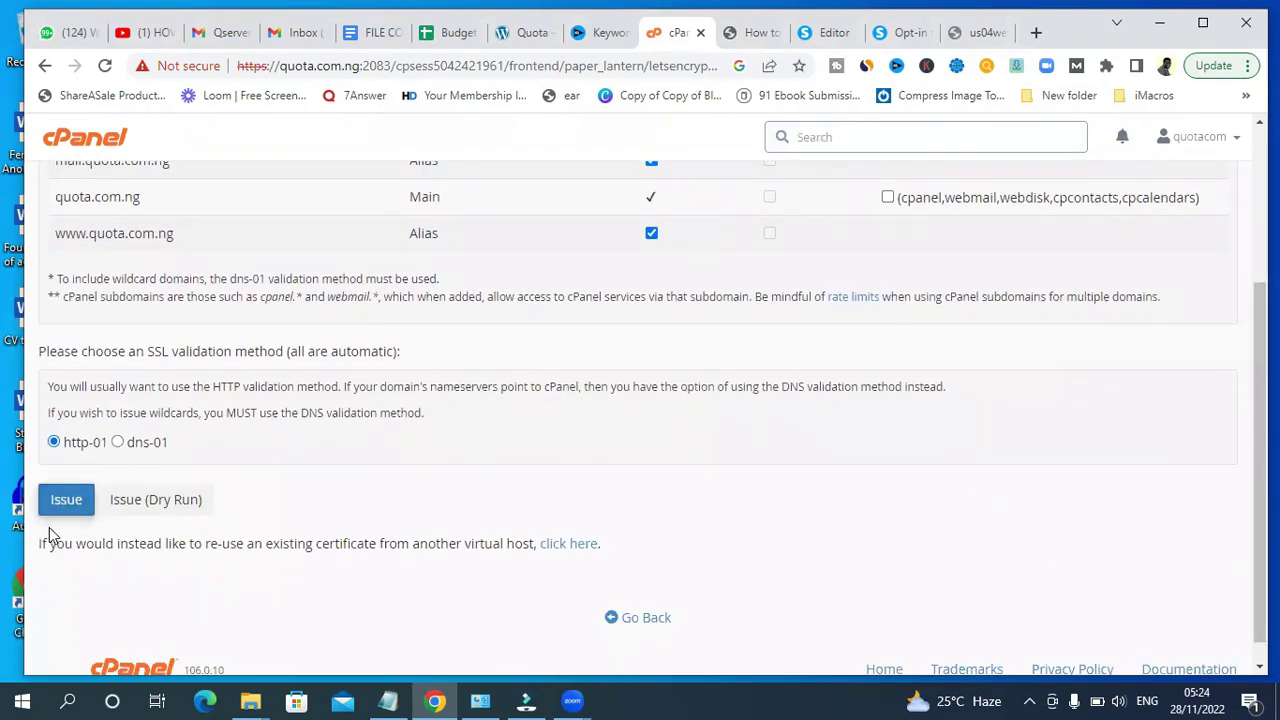
Issue the quota.com.ng certificate, reloading and resubmitting the timed-out request until it installs.
left_click(60, 502)
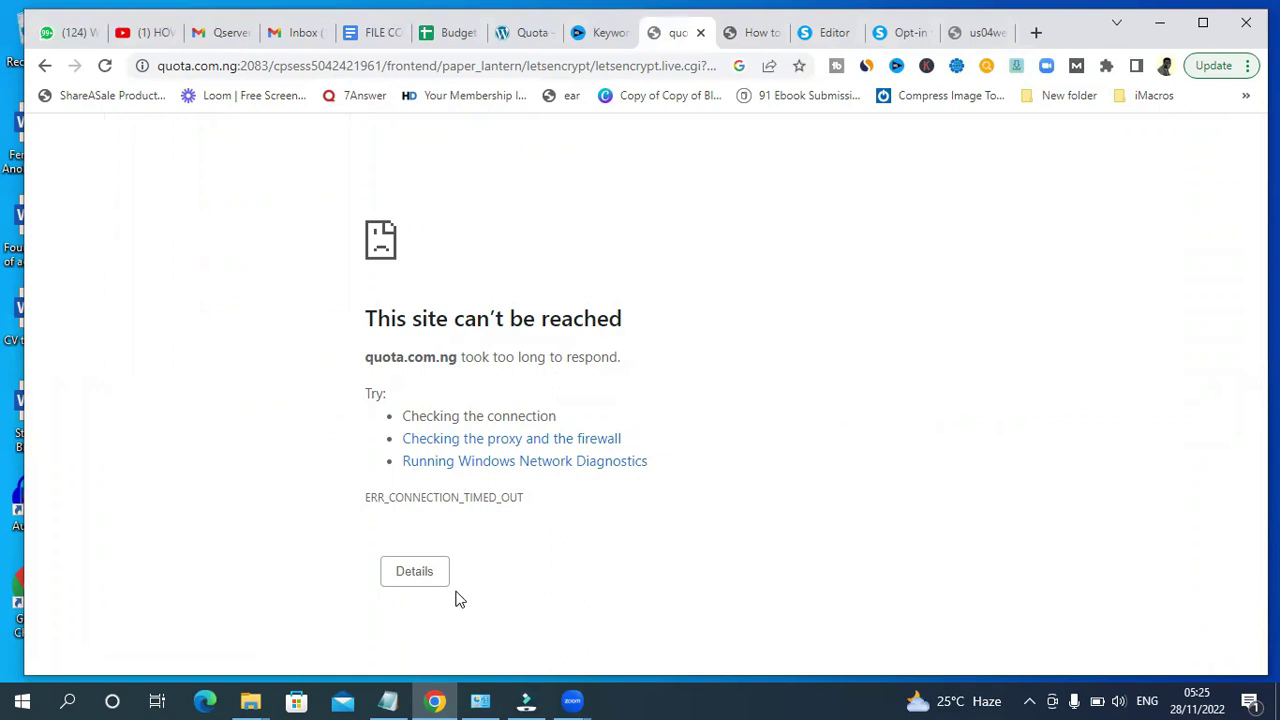
left_click(105, 67)
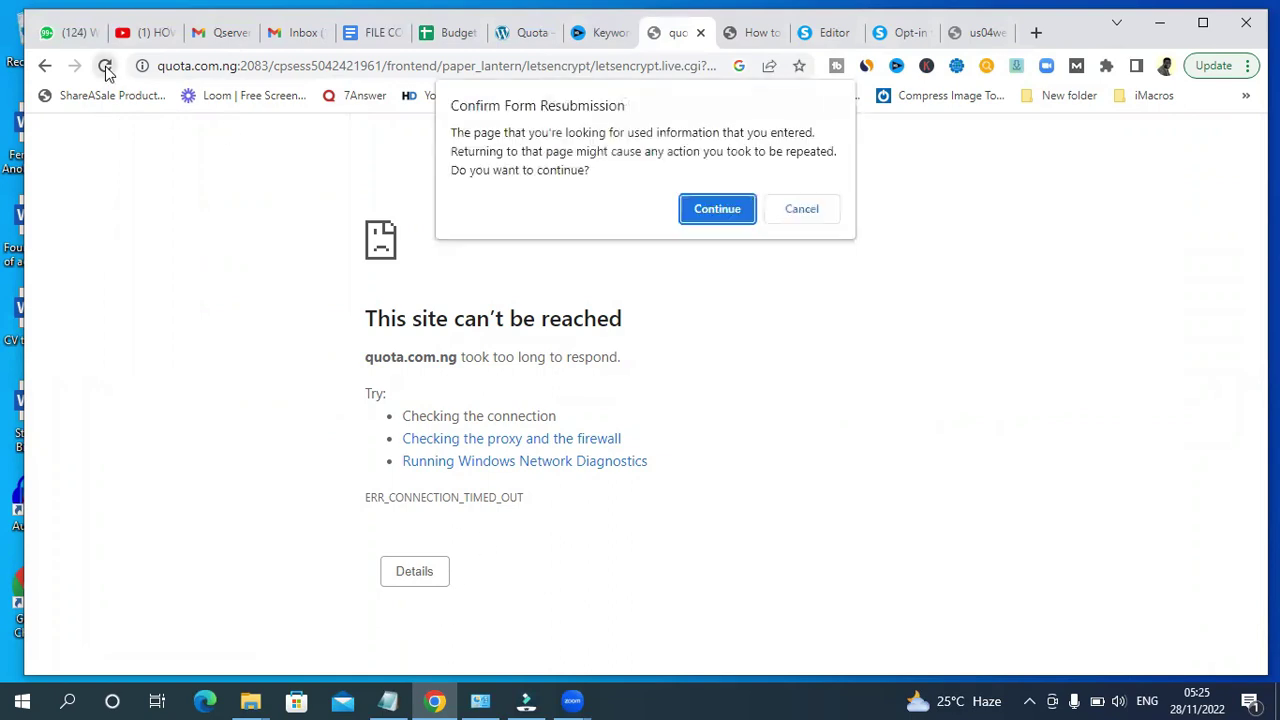
left_click(693, 211)
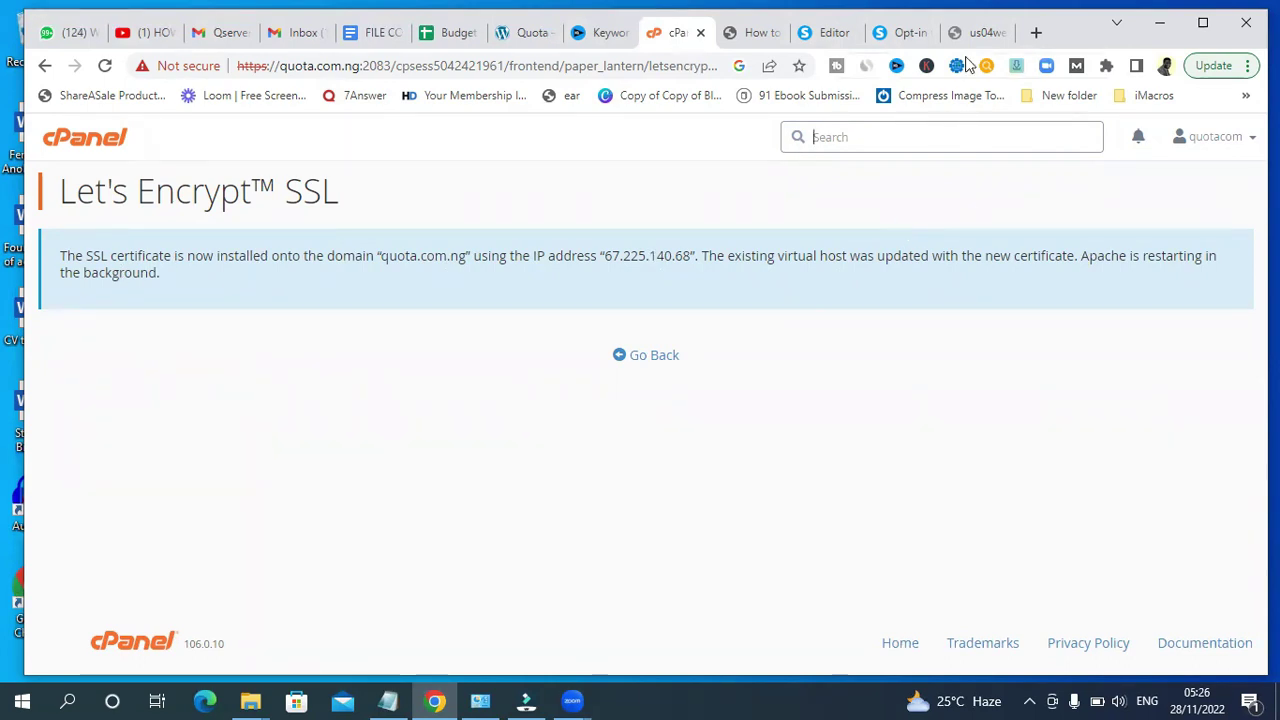
Reload the Quota blog at quota.com.ng twice and select its still Not secure address.
left_click(502, 38)
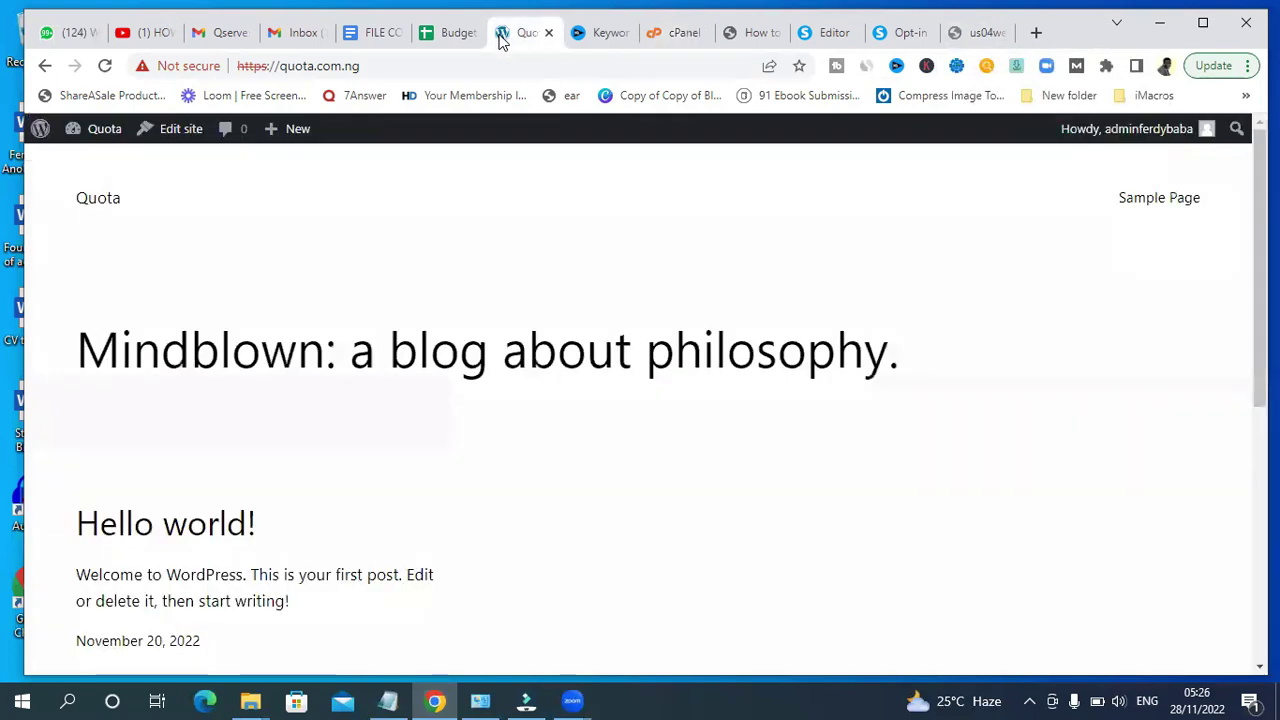
left_click(106, 66)
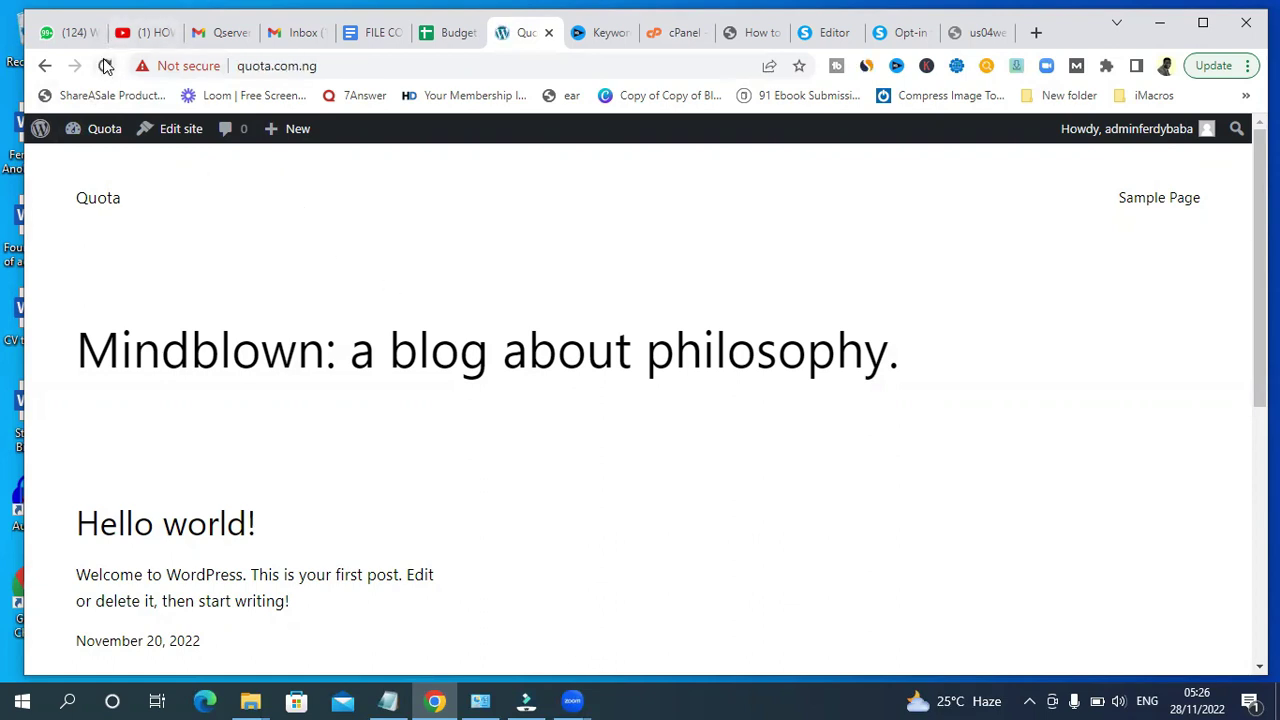
left_click(105, 65)
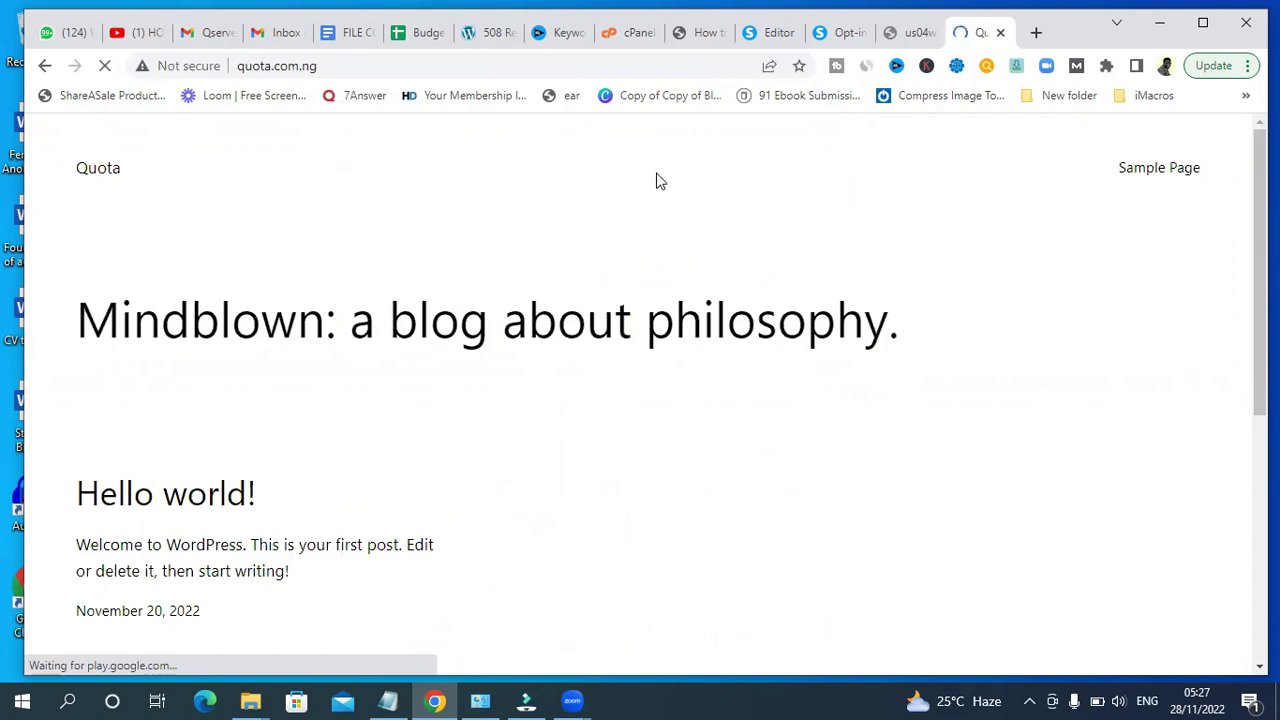
left_click(277, 68)
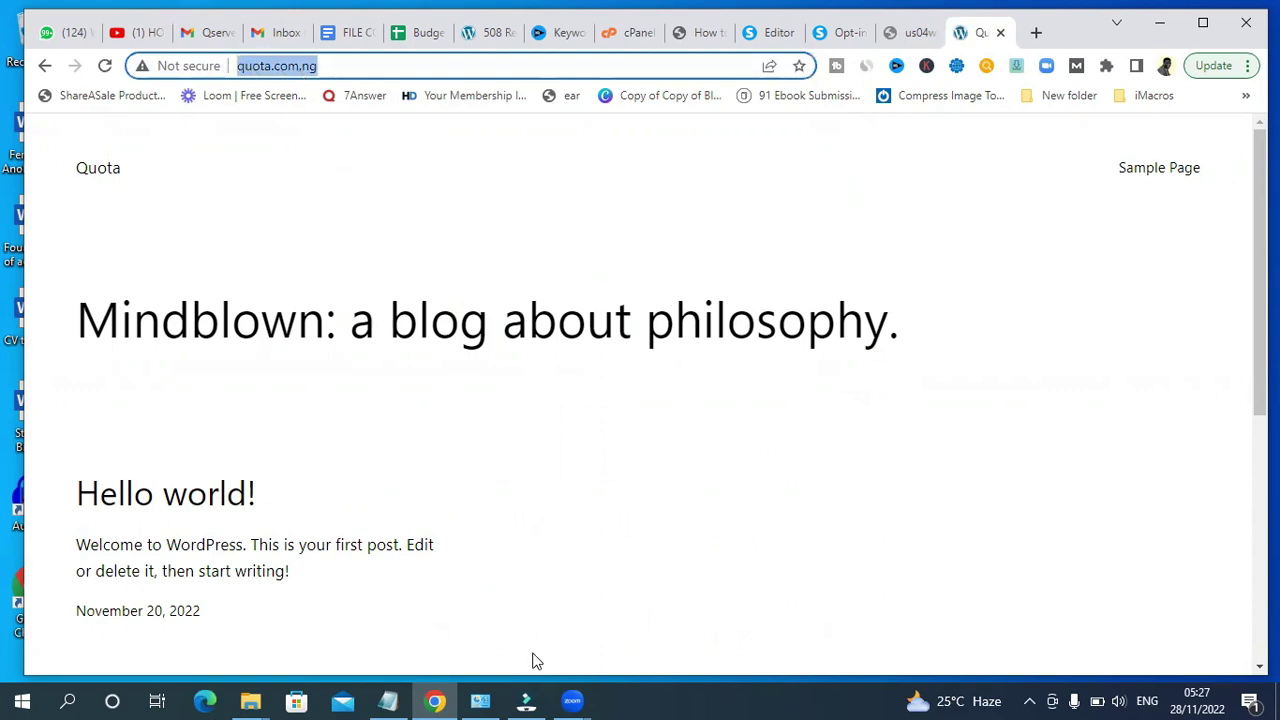
left_click(390, 700)
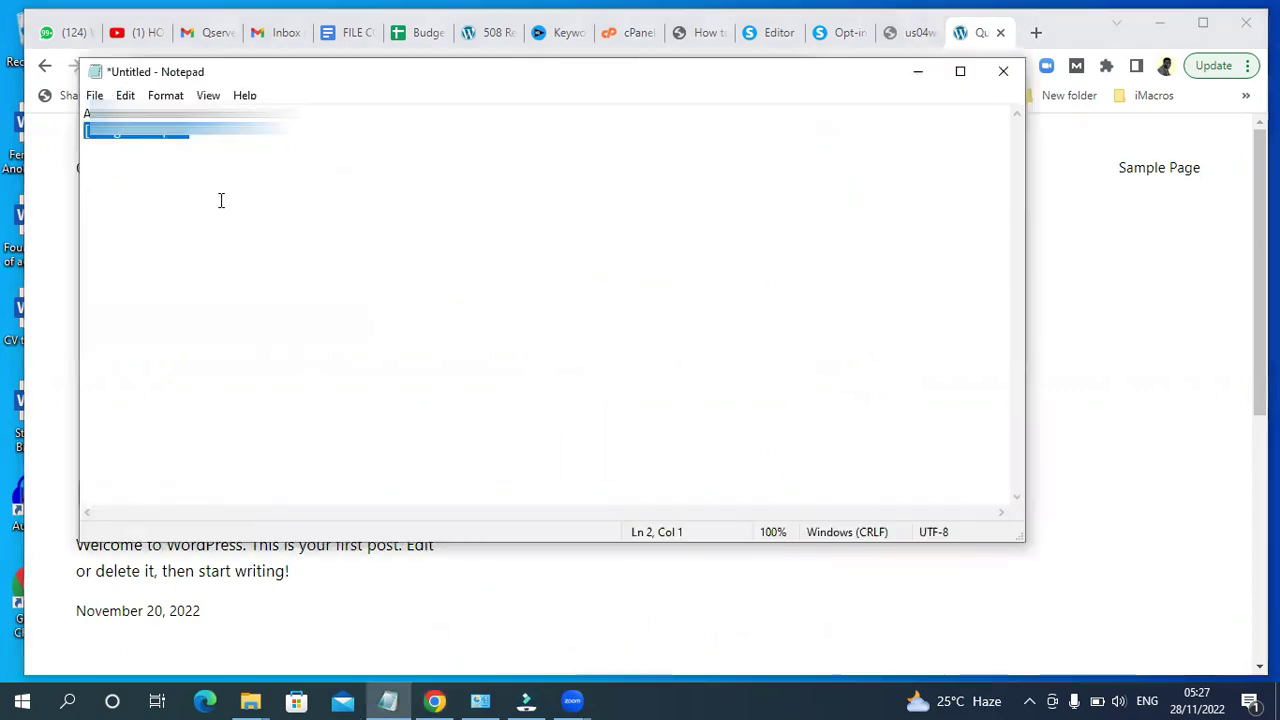
left_click(217, 133)
key("Return")
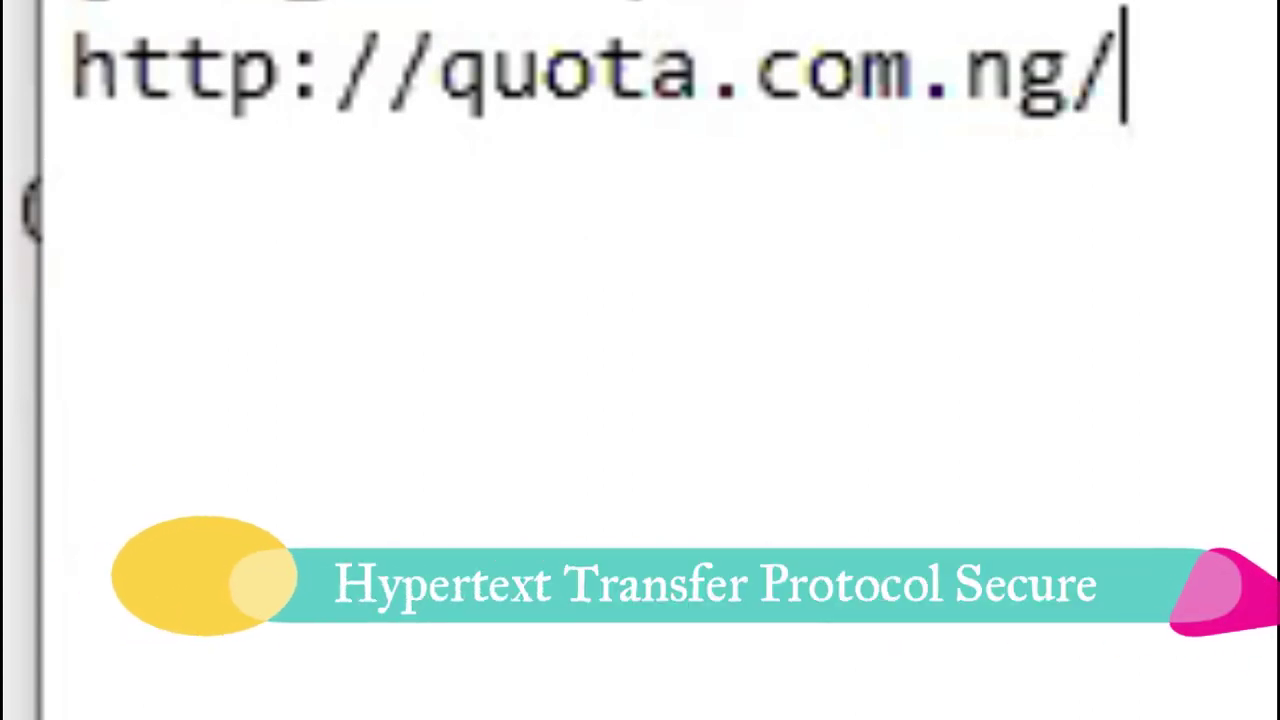
left_click(621, 33)
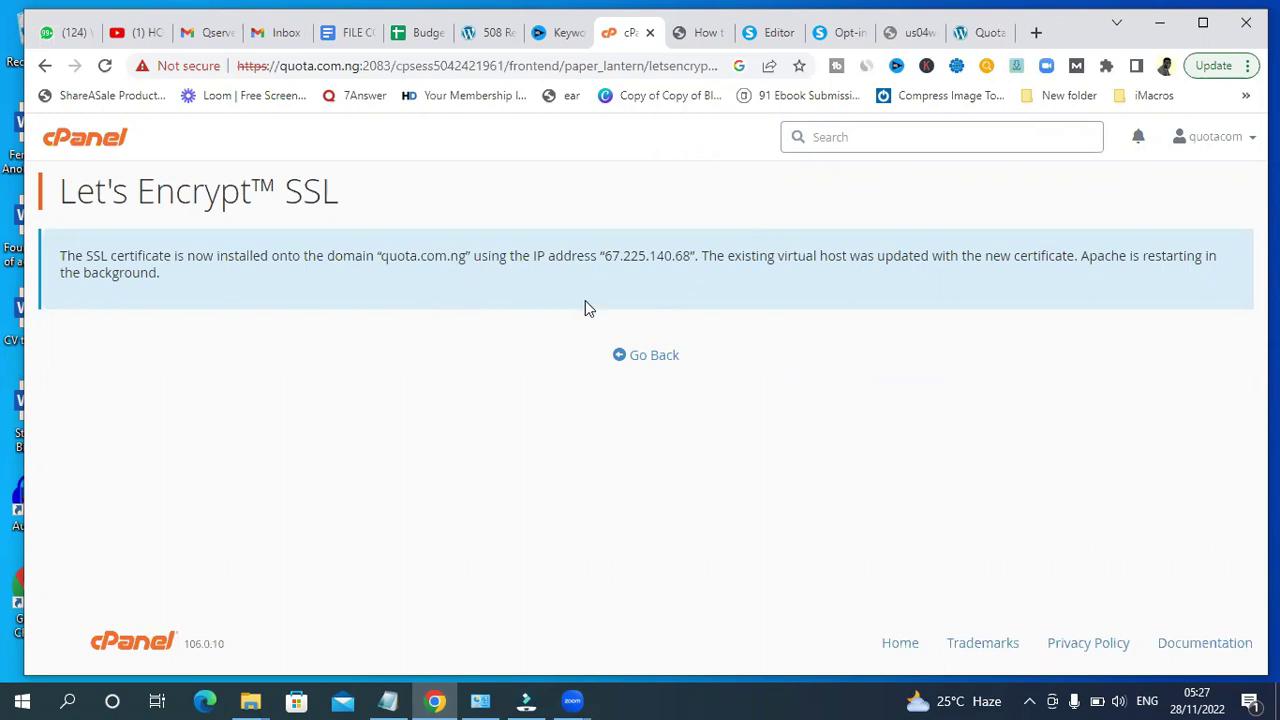
Confirm quota.com.ng's certificate is Installed, expiring 26 Feb 2023, then open SSL/TLS Manager.
left_click(640, 366)
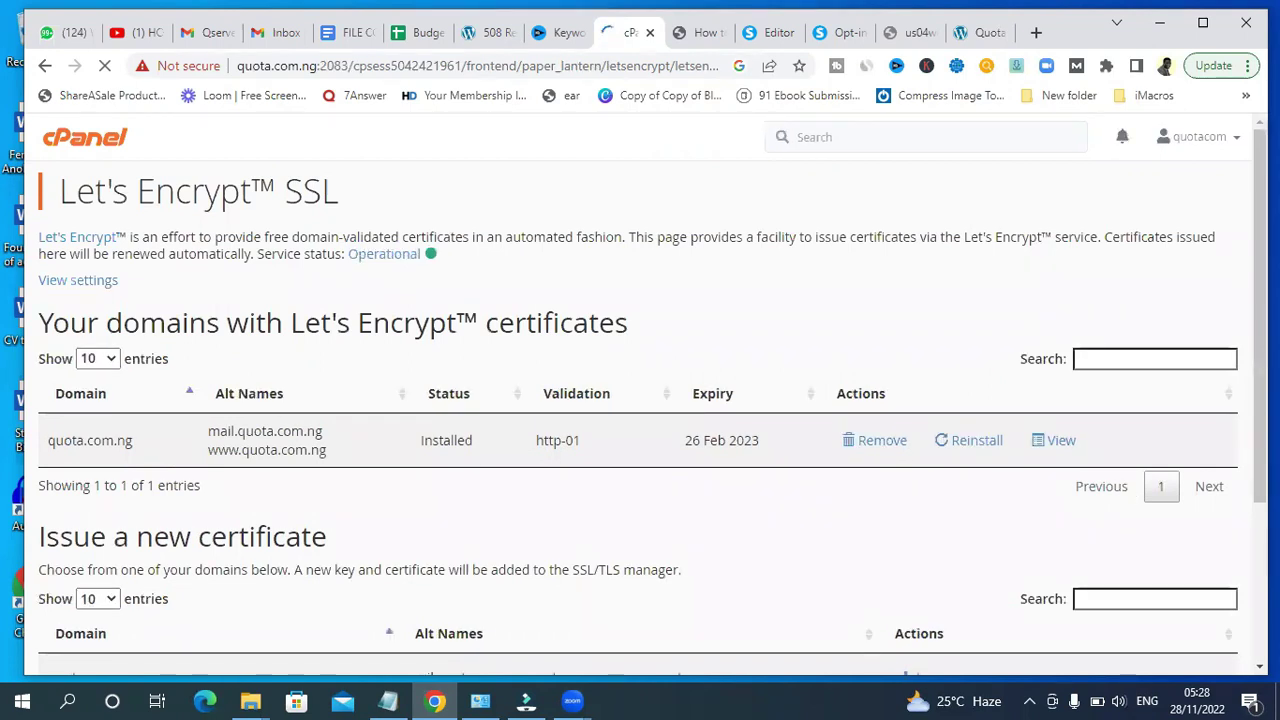
scroll(640, 400, "down", 3)
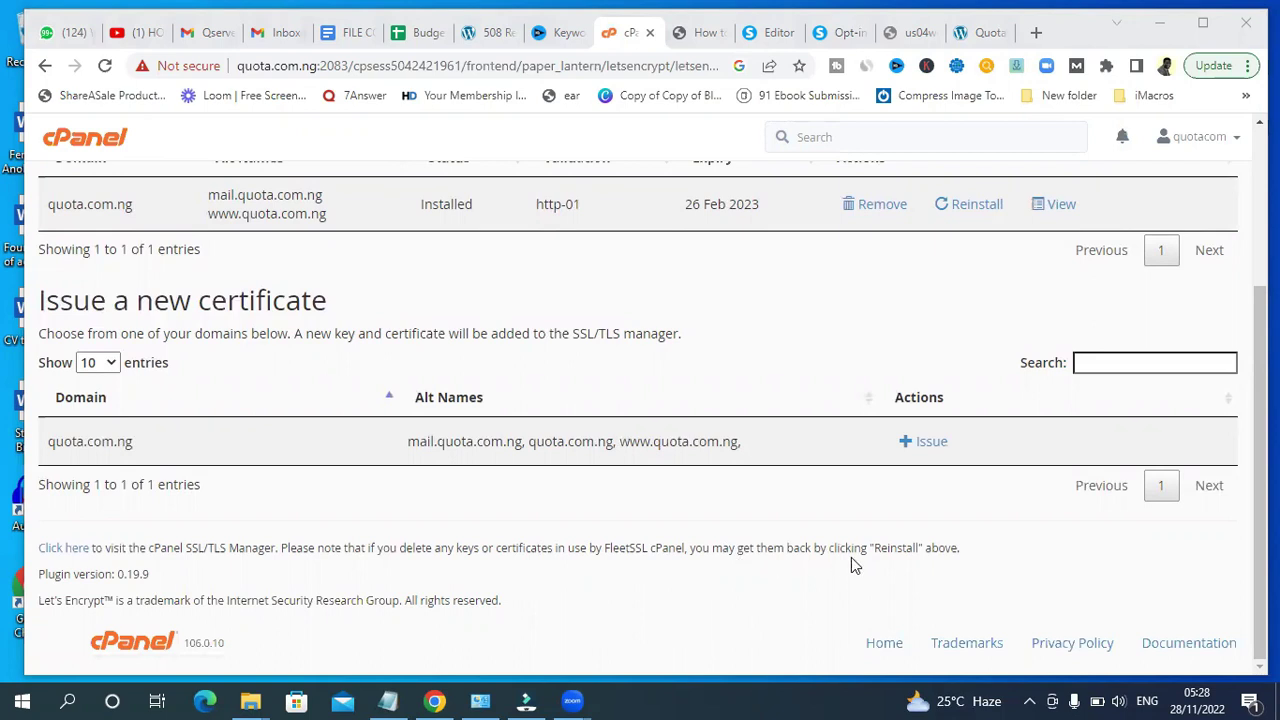
left_click(60, 549)
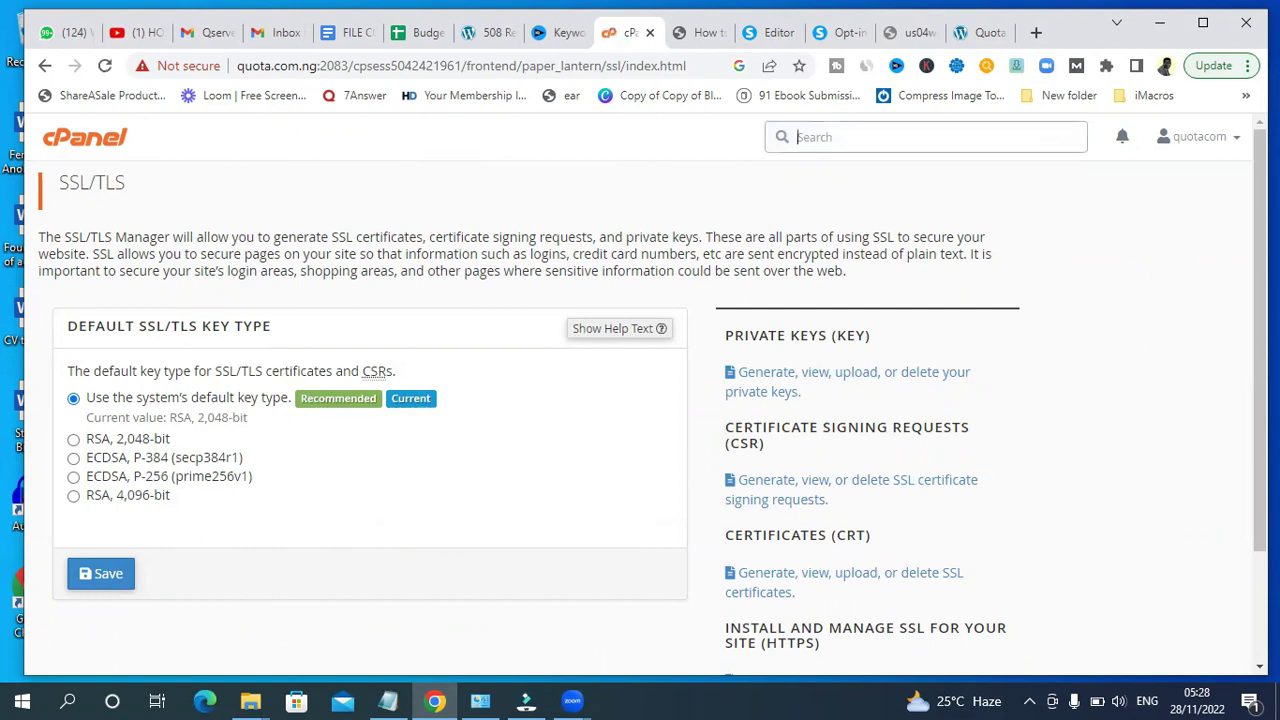
Open Manage SSL sites and reach the Install an SSL Website form below quota.com.ng's certificate.
scroll(653, 419, "down", 3)
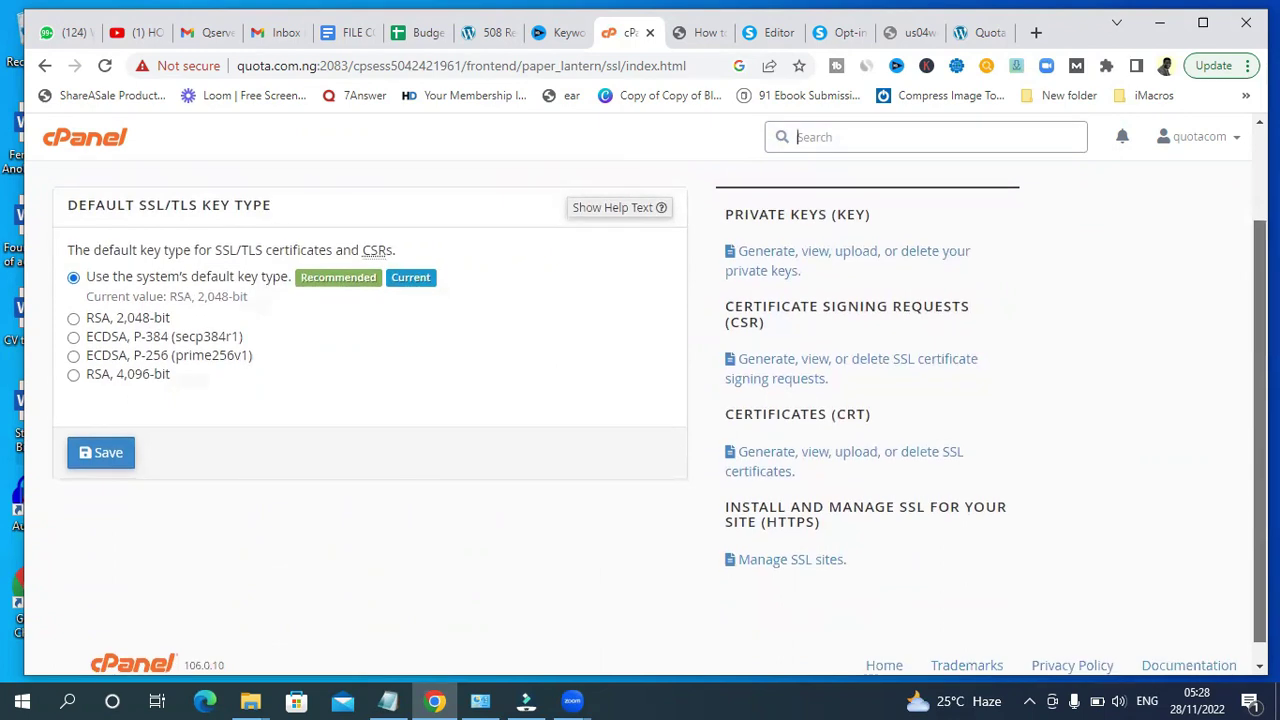
left_click(791, 558)
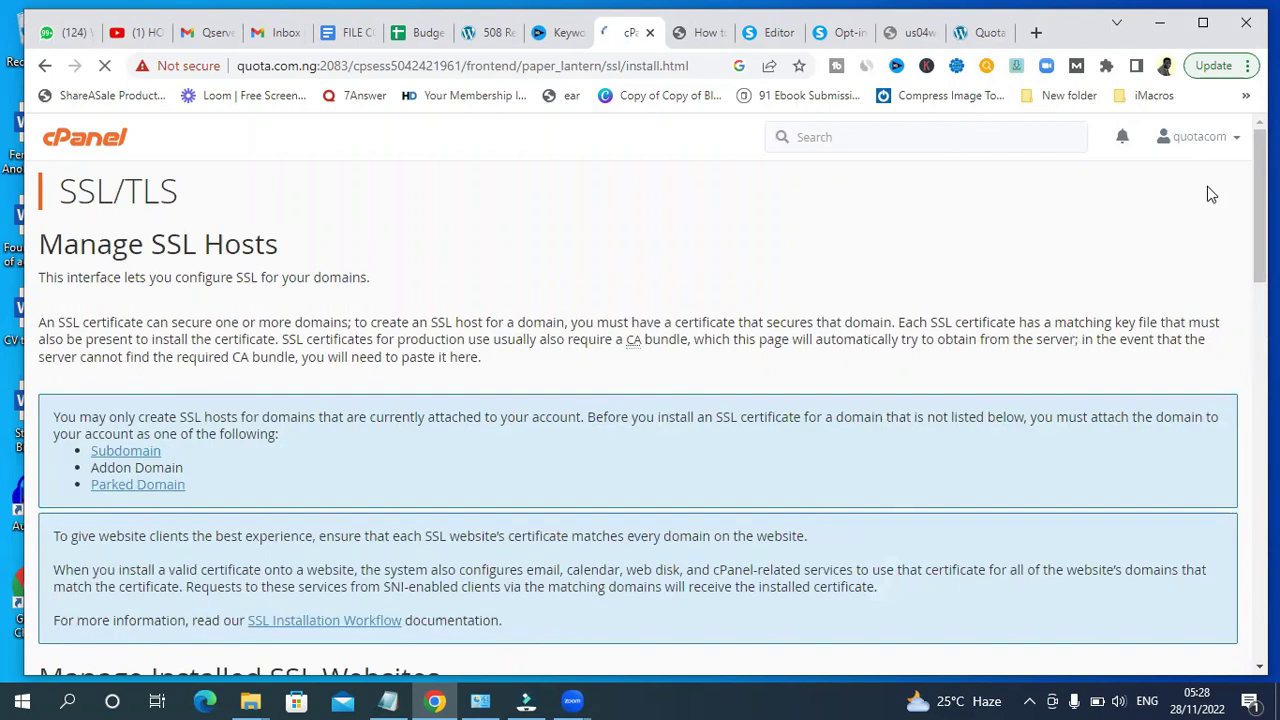
left_click_drag(1260, 200, 1260, 352)
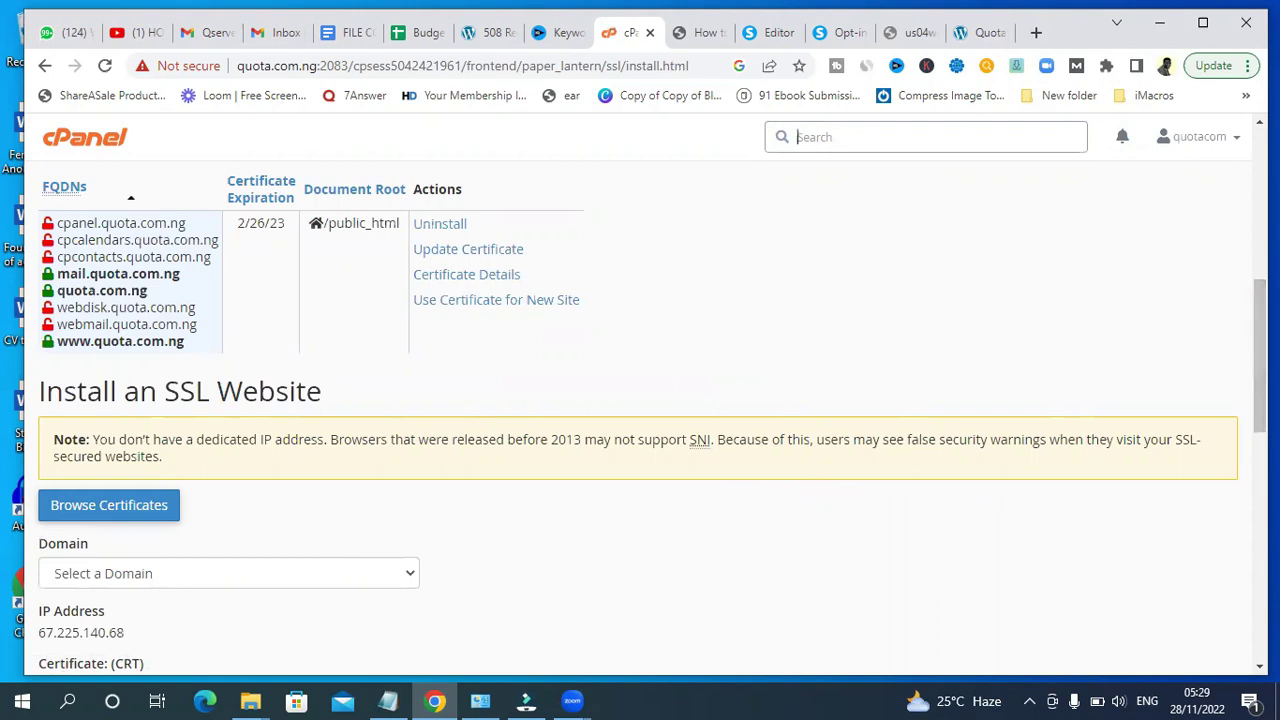
left_click_drag(1260, 356, 1260, 442)
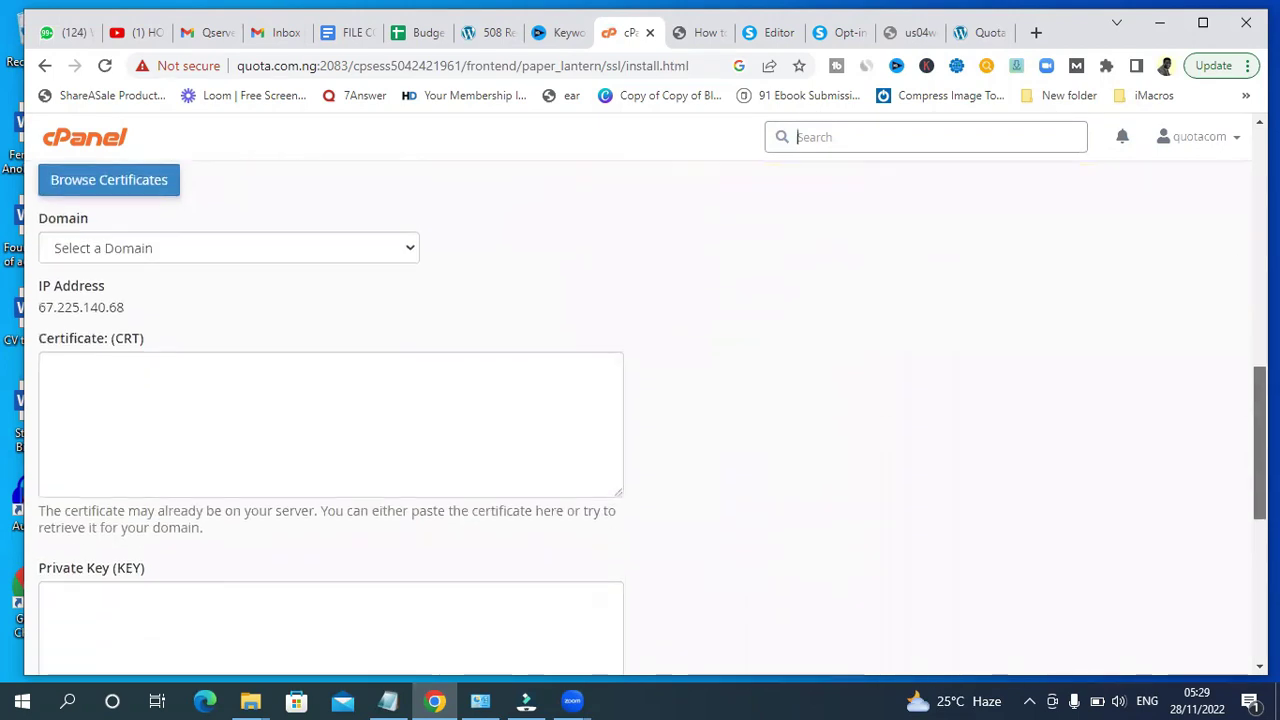
Select quota.com.ng and autofill its certificate, private key and CA bundle.
left_click(290, 250)
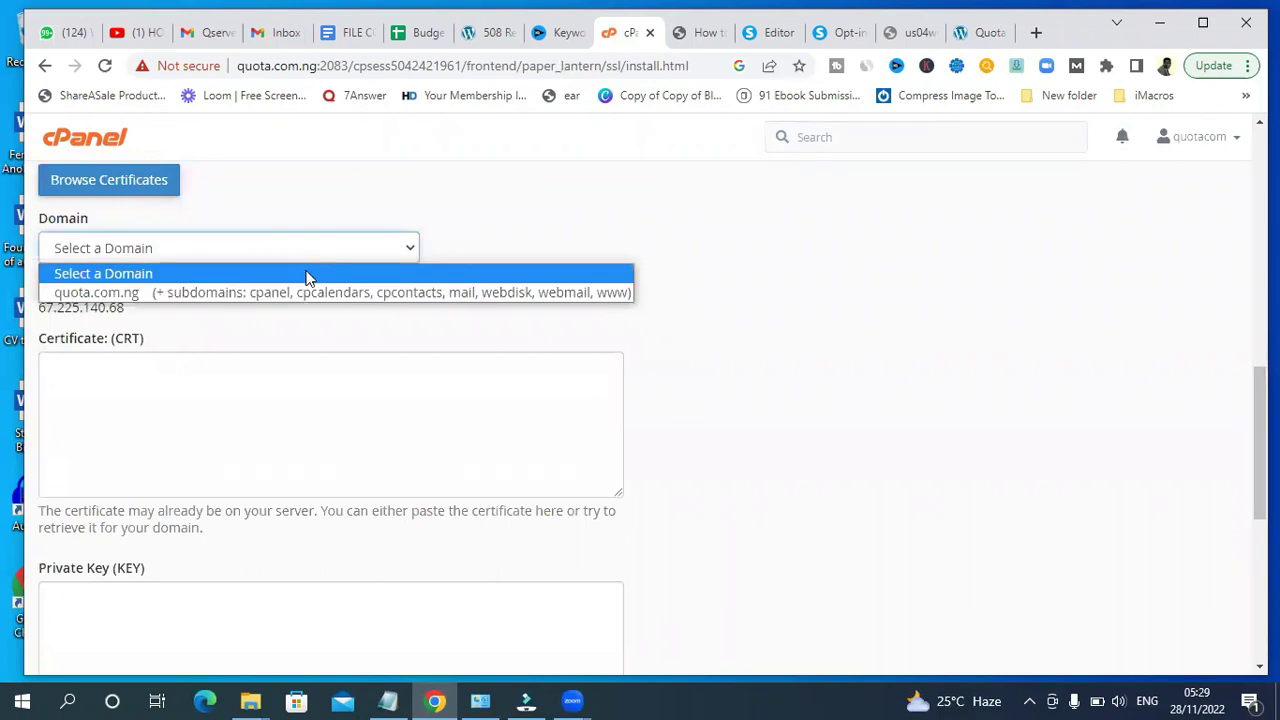
left_click(302, 291)
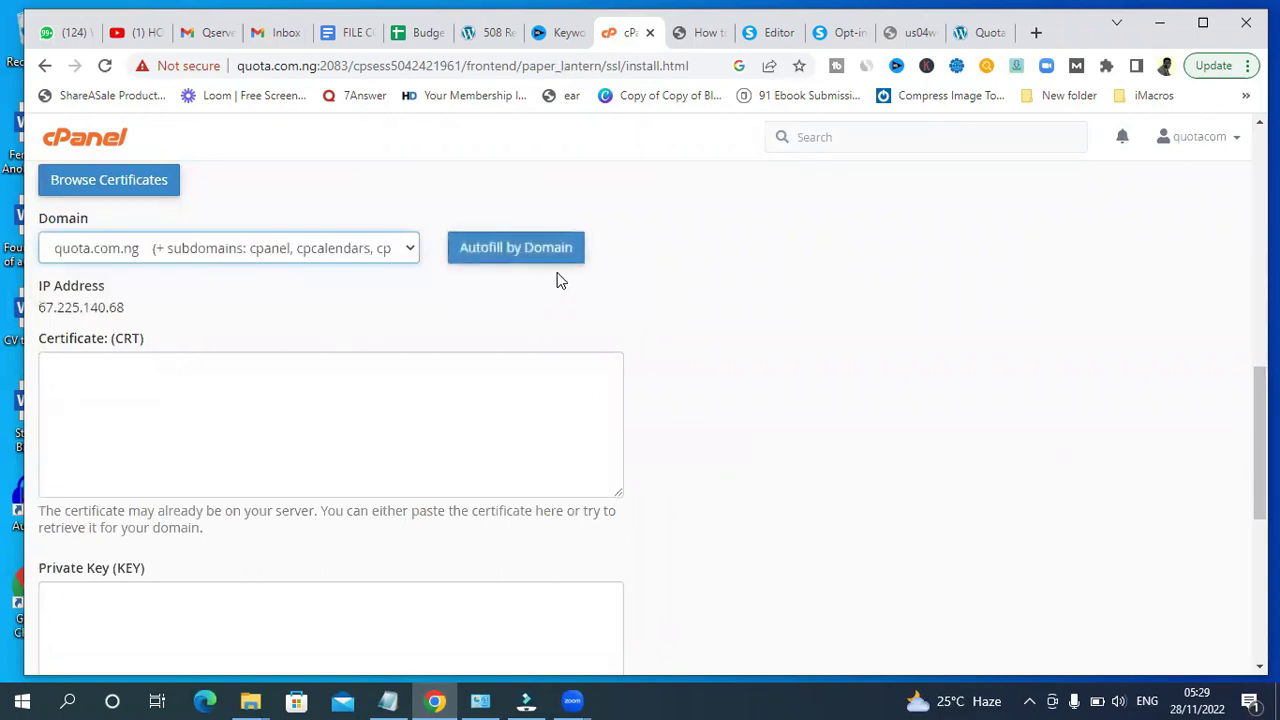
left_click(503, 258)
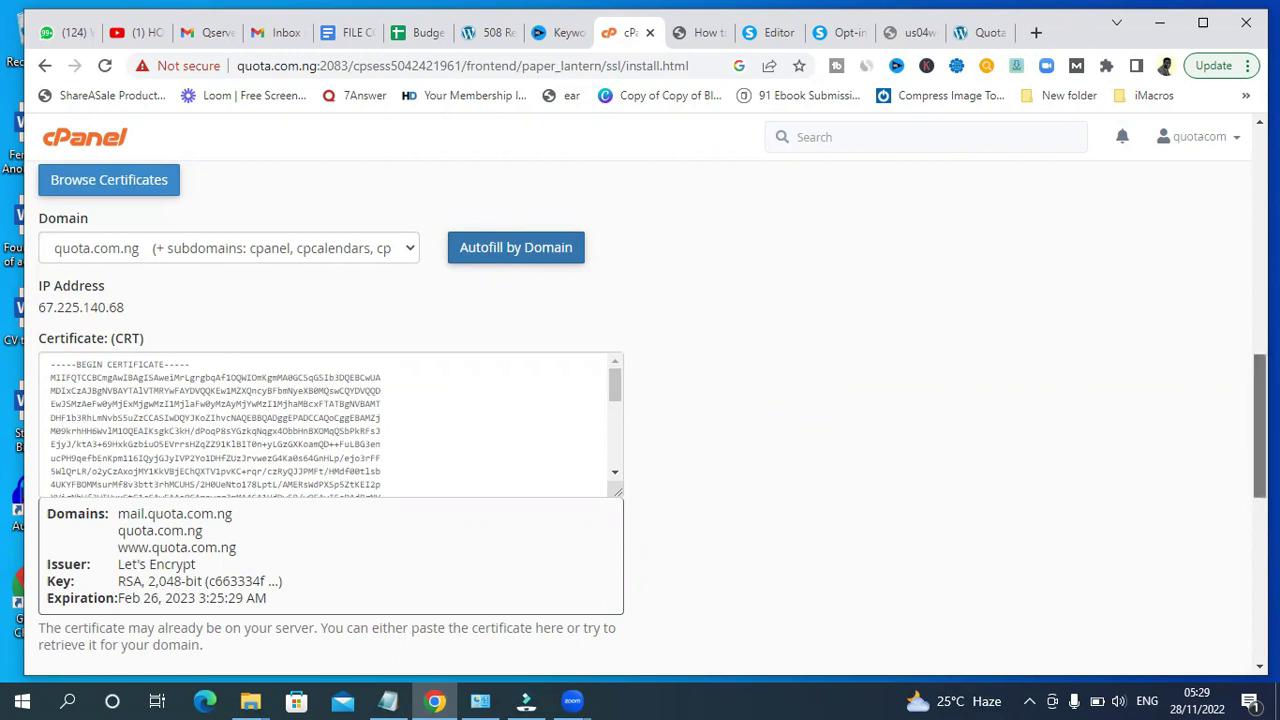
left_click_drag(1260, 430, 1260, 593)
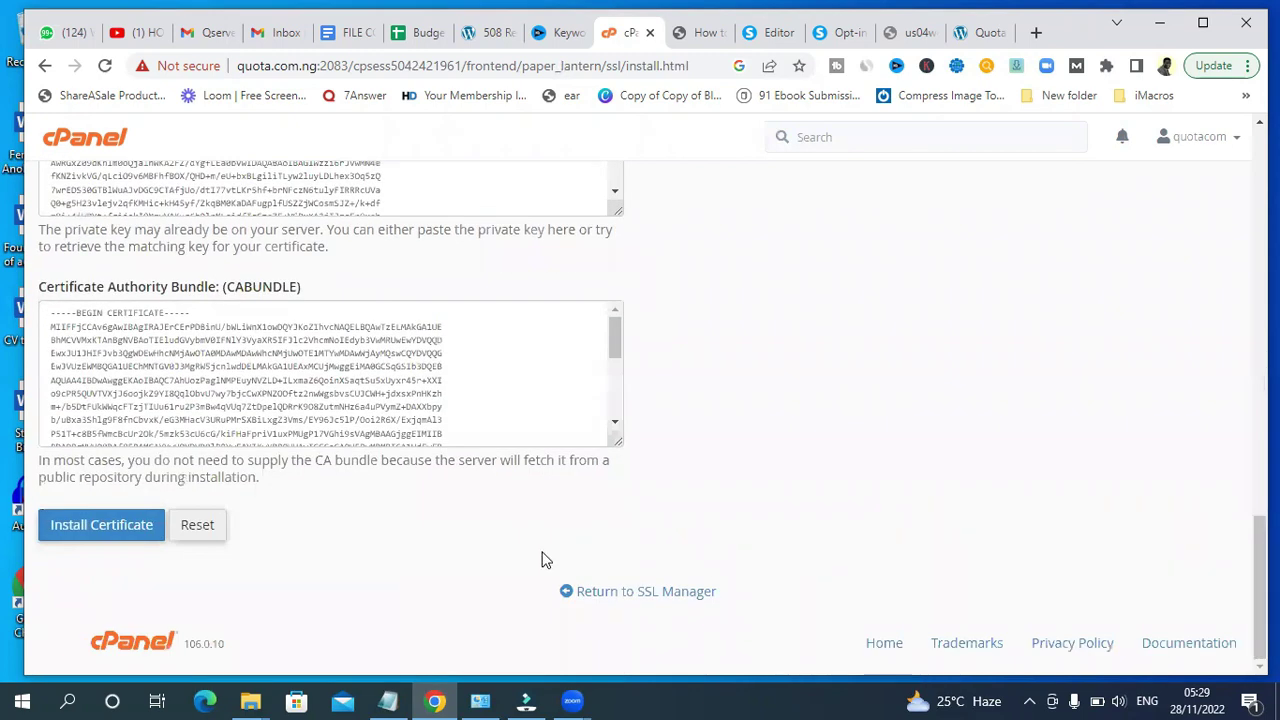
Install the autofilled Let's Encrypt certificate on quota.com.ng.
left_click(114, 528)
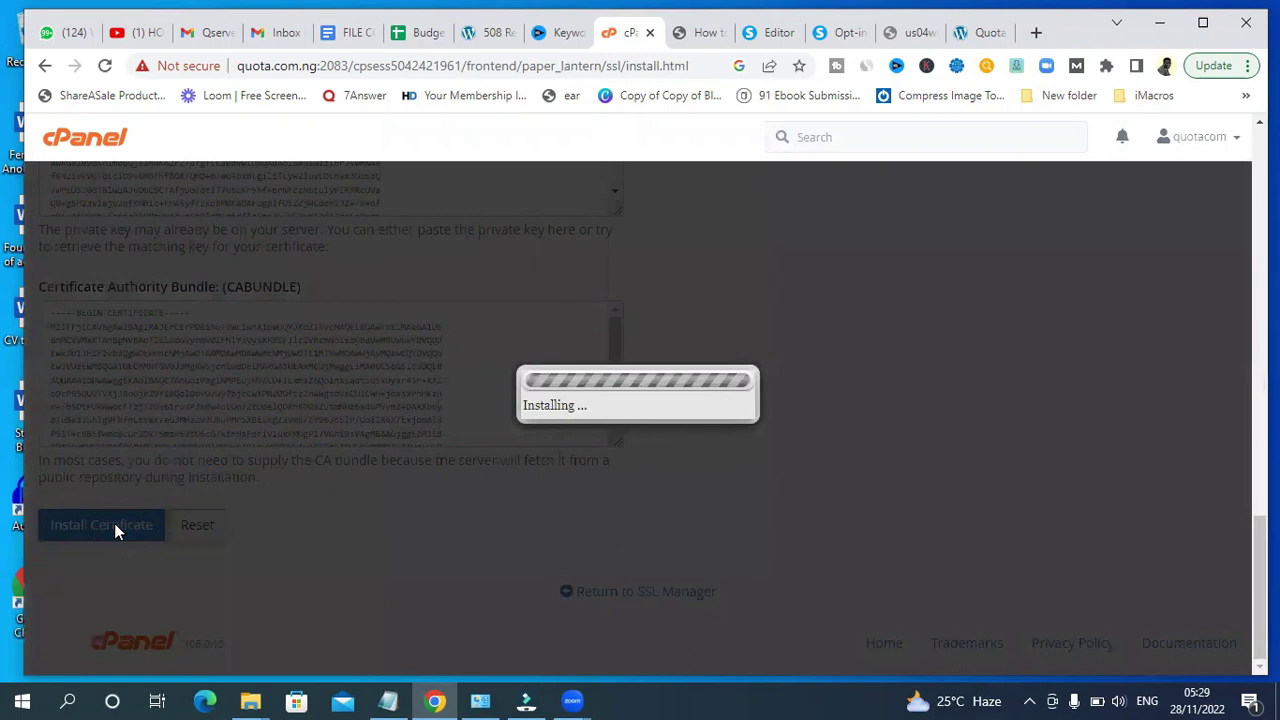